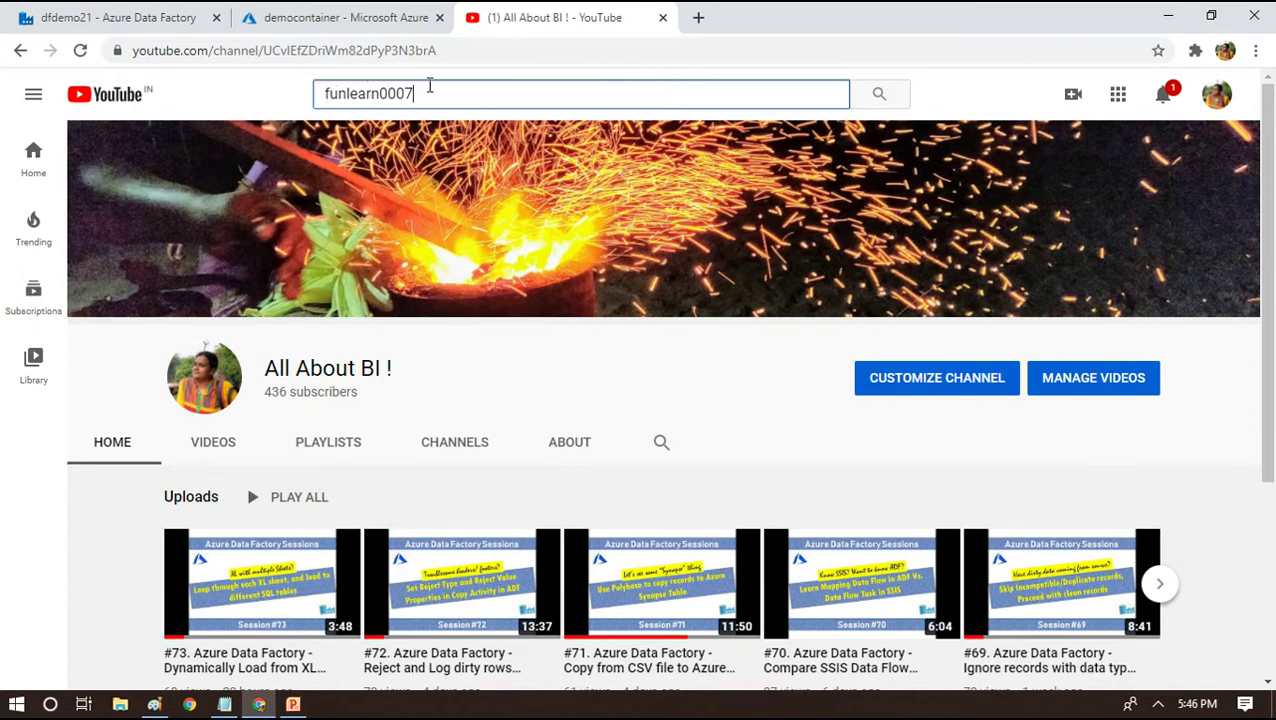
Complete the contact e-mail address in the YouTube search field and select the whole address
{"action": "type", "text": "@gmail.com"}
{"action": "key", "text": "ctrl+a"}
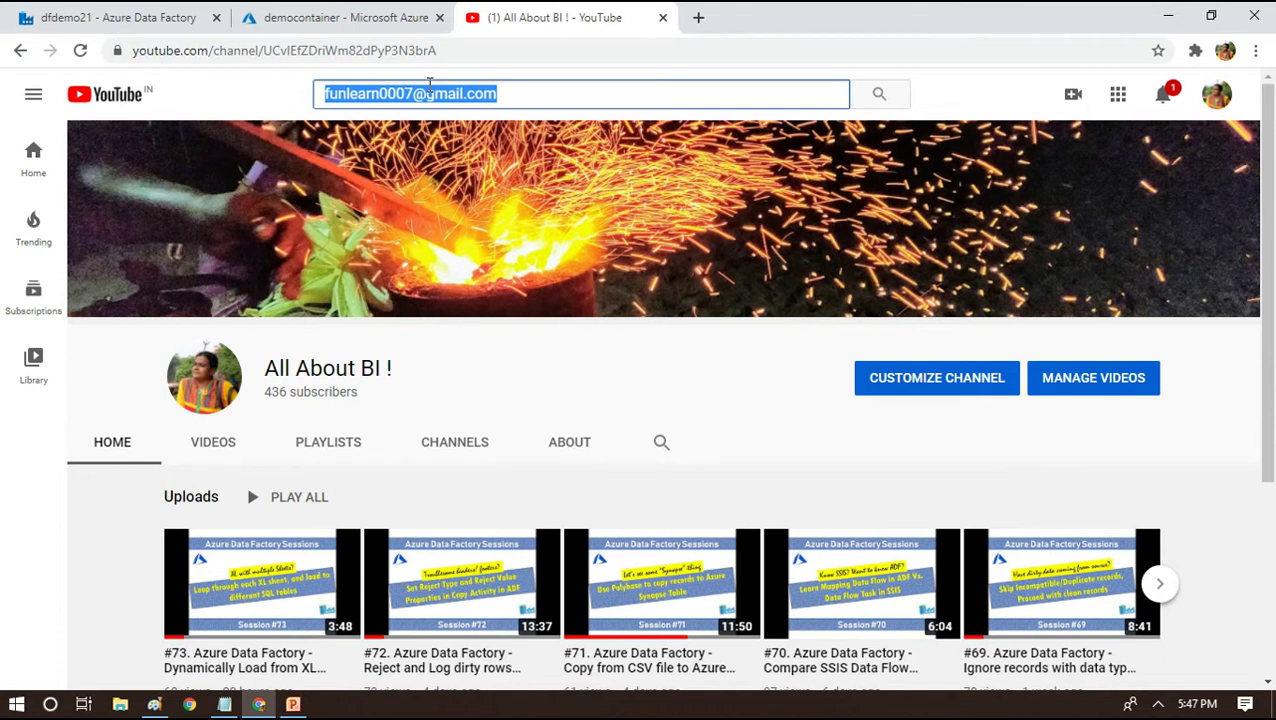
Switch to democontainer in the Azure portal and delete dimSalesPerson.csv from its Input folder
{"action": "left_click", "coordinate": [338, 18]}
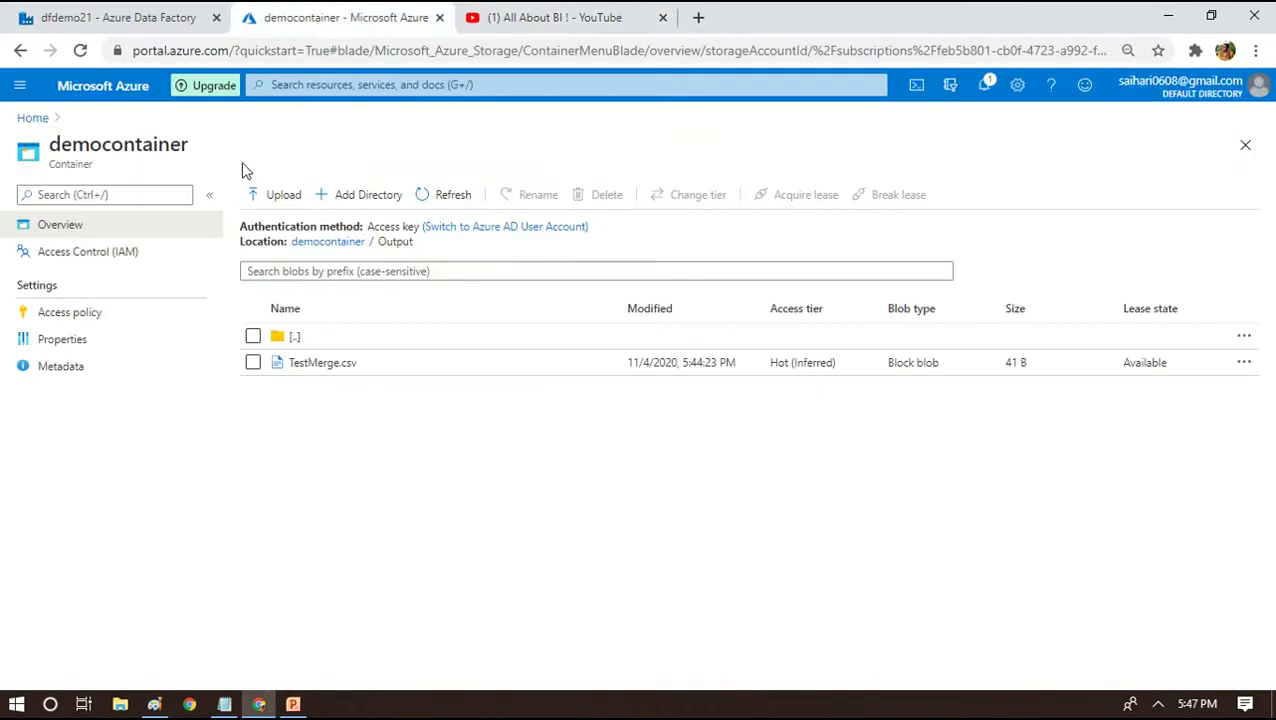
{"action": "left_click", "coordinate": [318, 244]}
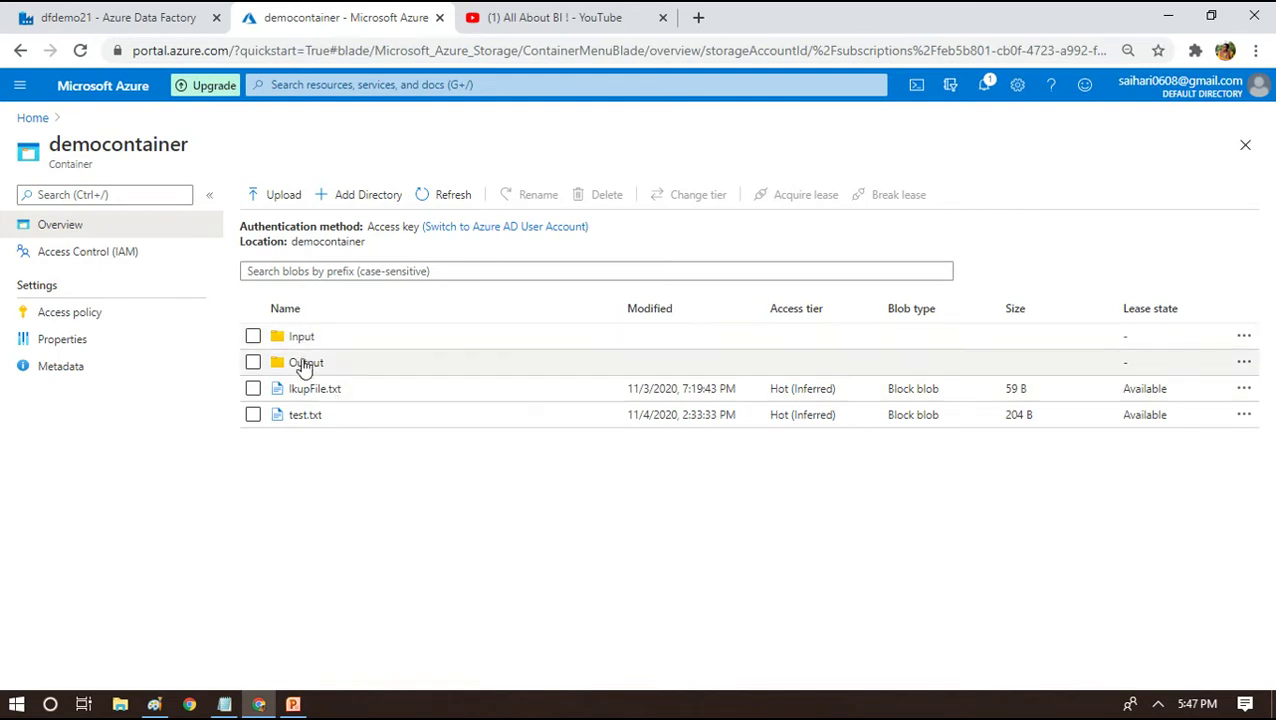
{"action": "left_click", "coordinate": [302, 340]}
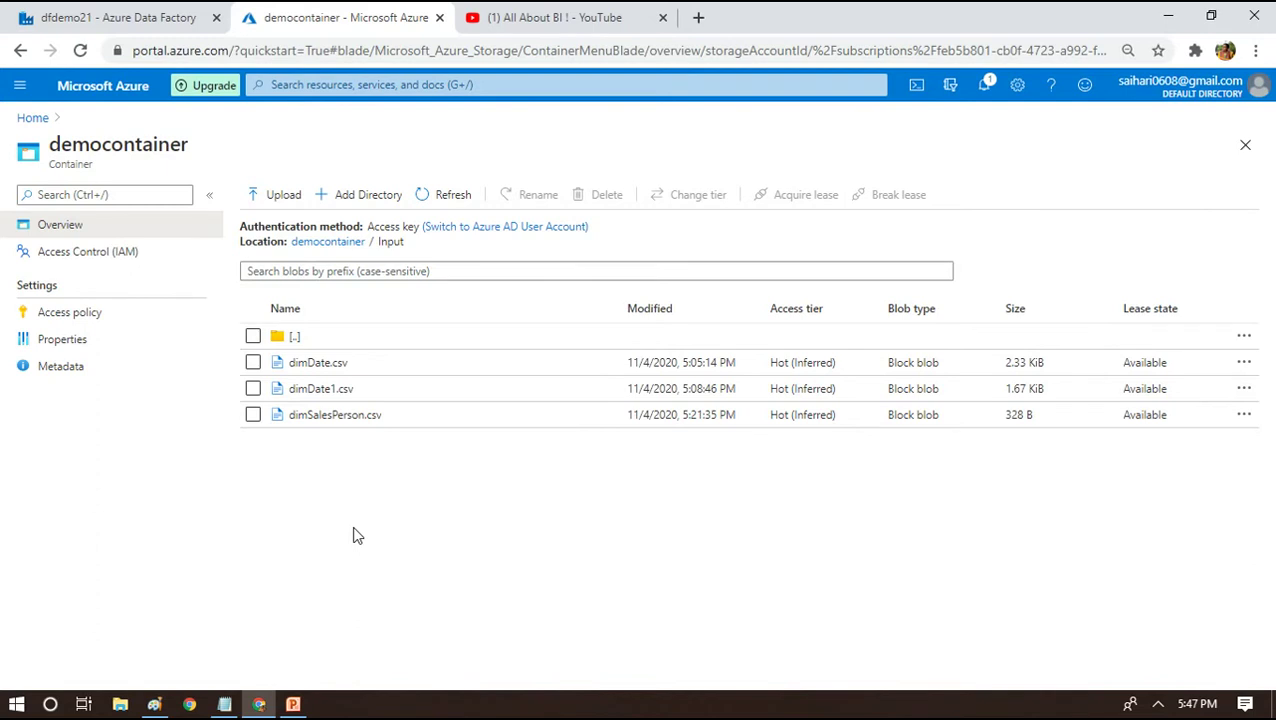
{"action": "left_click", "coordinate": [253, 416]}
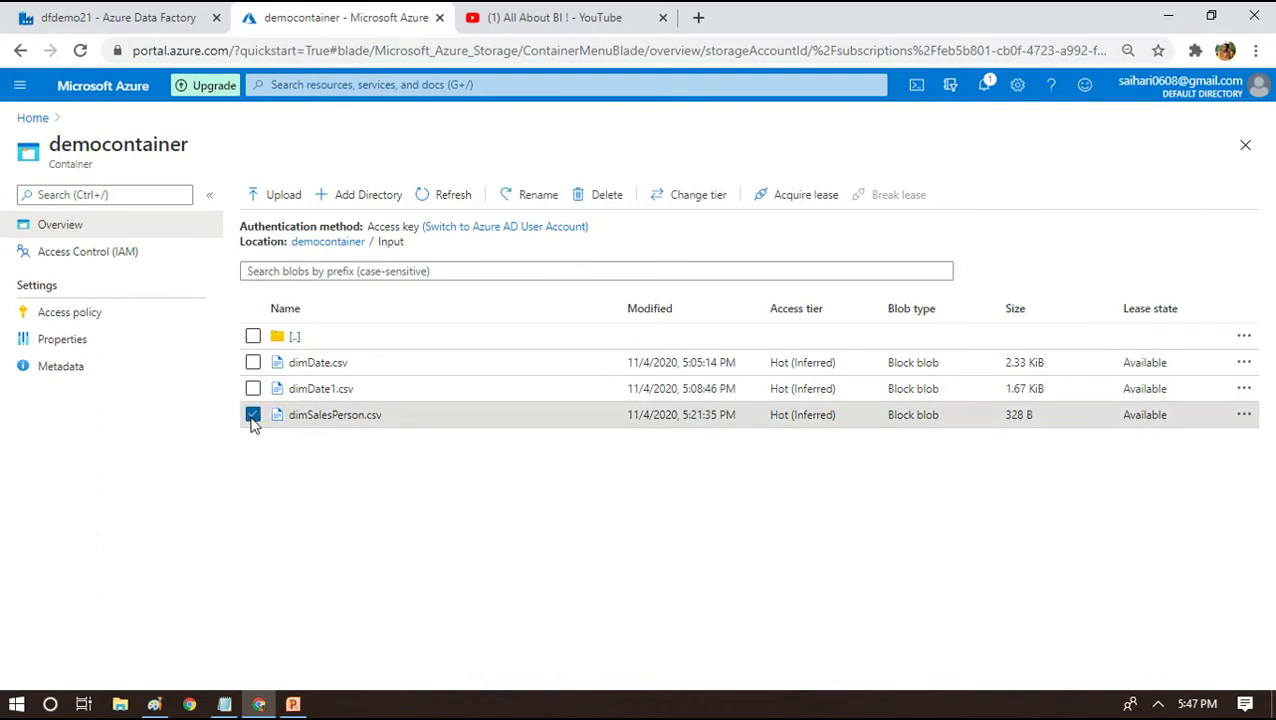
{"action": "left_click", "coordinate": [602, 196]}
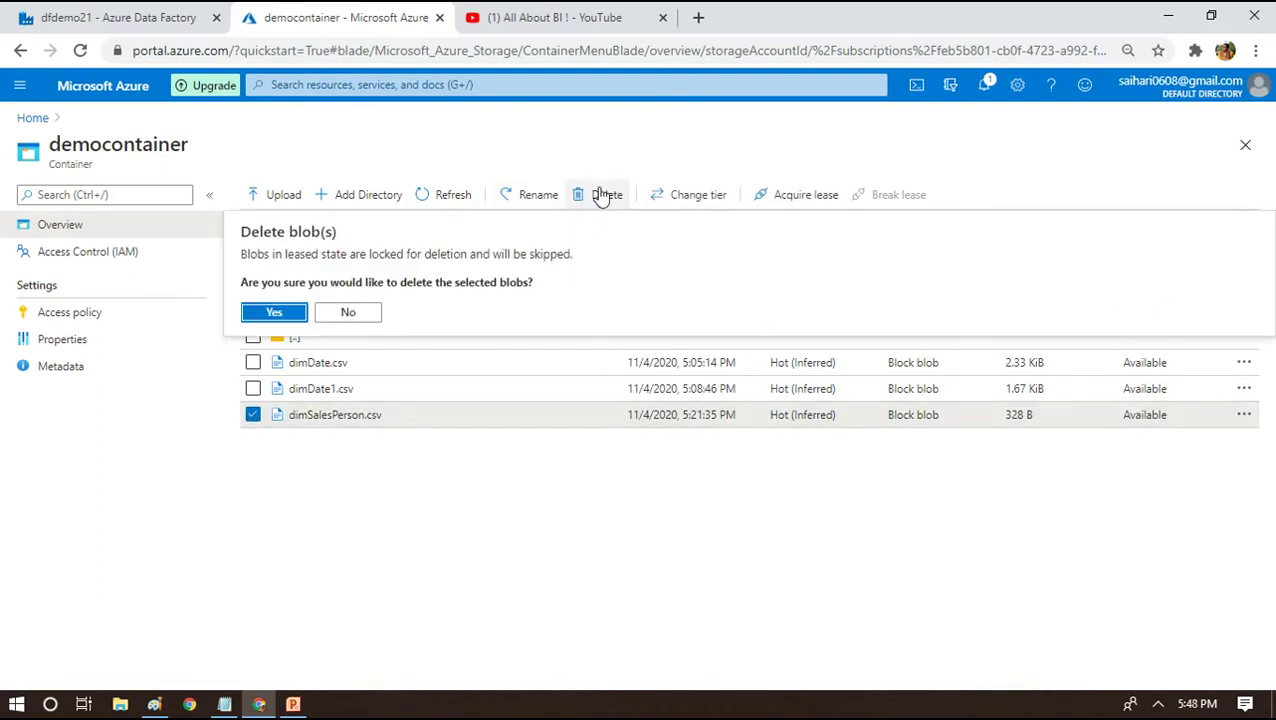
{"action": "left_click", "coordinate": [274, 313]}
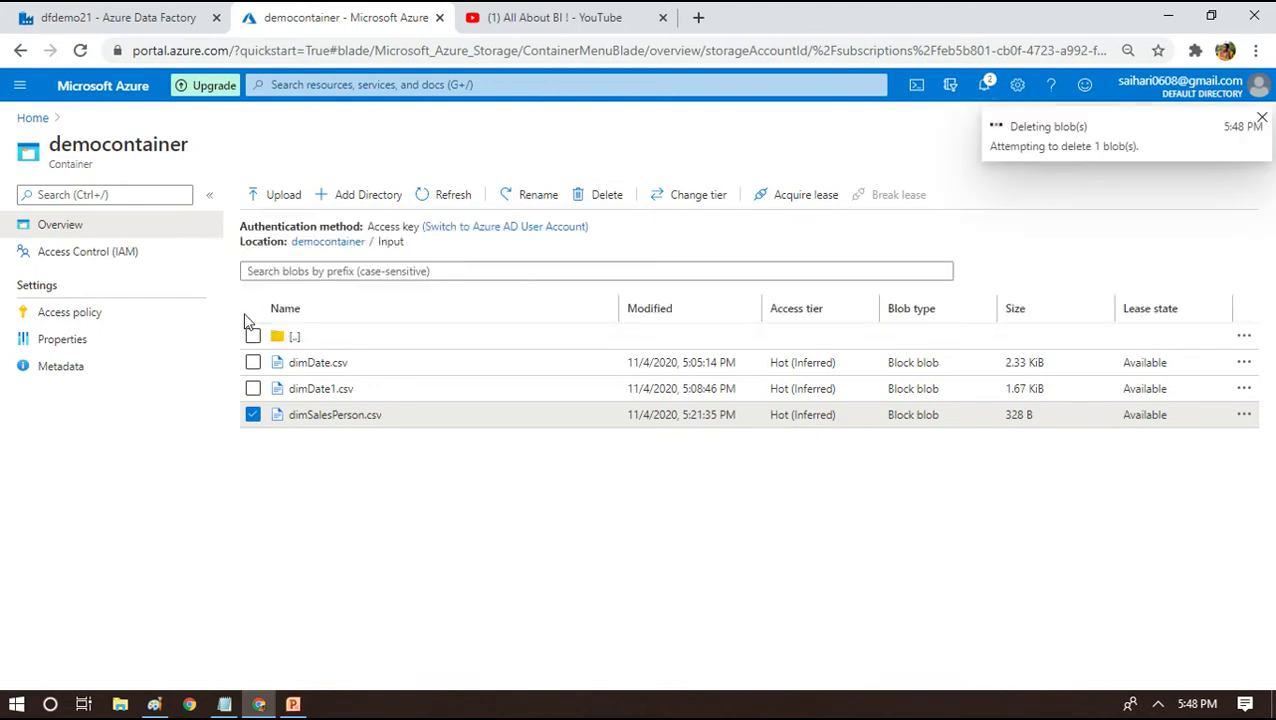
View the contents of dimDate.csv and dimDate1.csv in the Input folder, then close the file view
{"action": "left_click", "coordinate": [318, 363]}
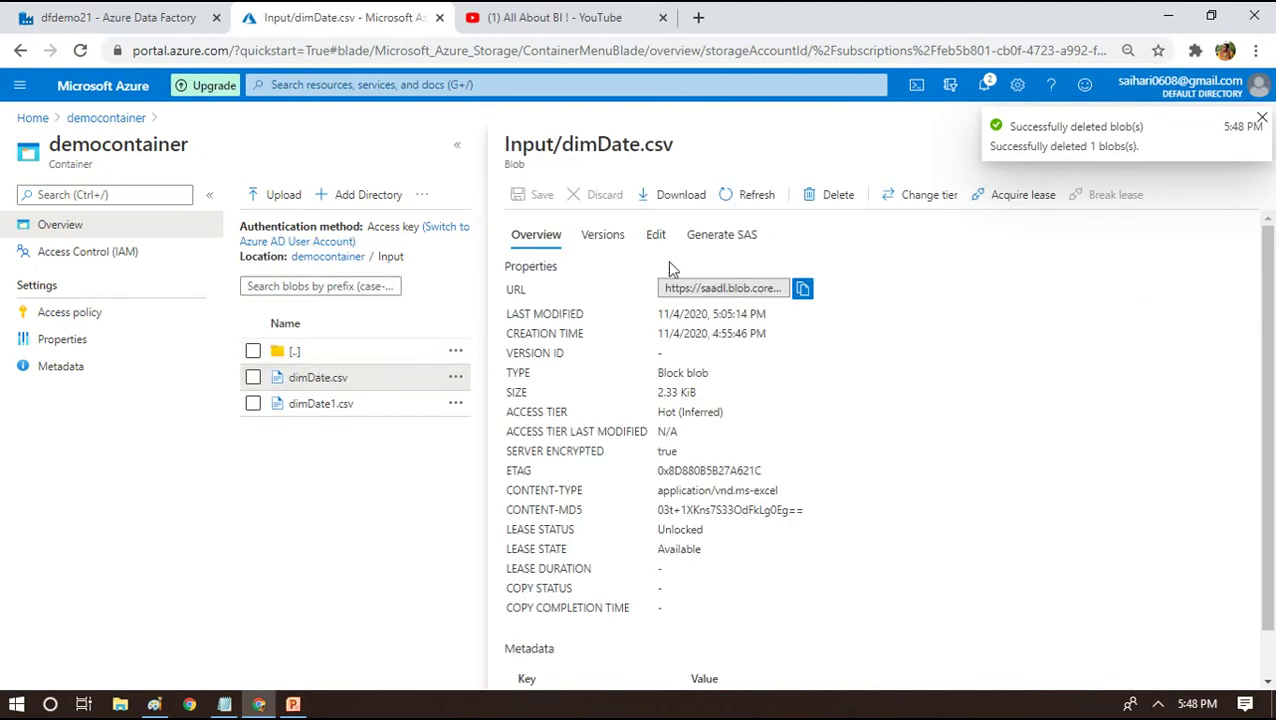
{"action": "left_click", "coordinate": [668, 234]}
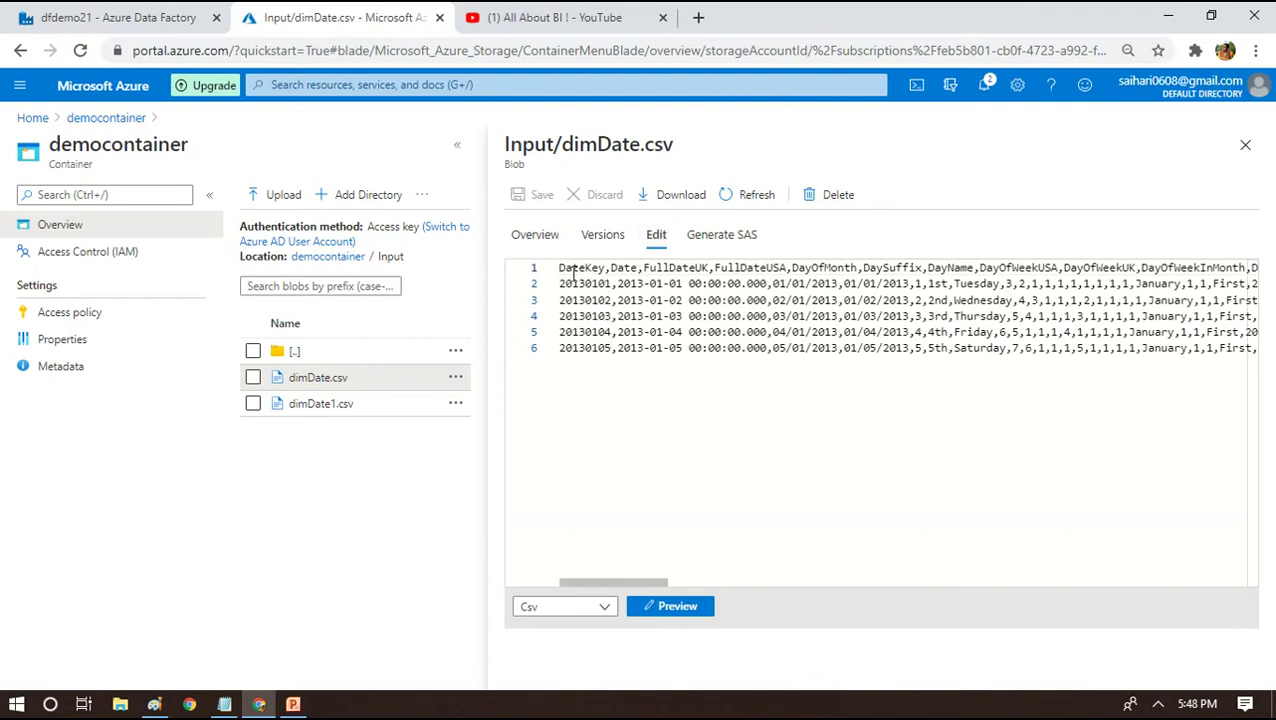
{"action": "left_click", "coordinate": [318, 413]}
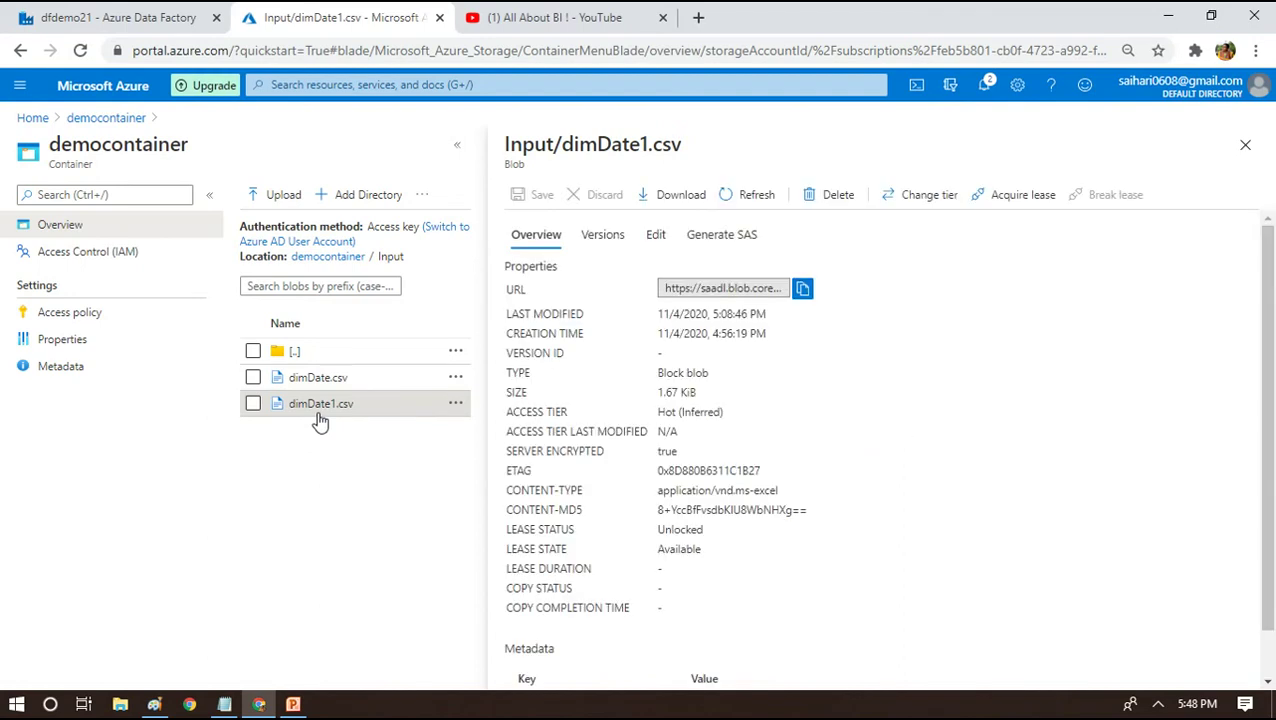
{"action": "left_click", "coordinate": [664, 238]}
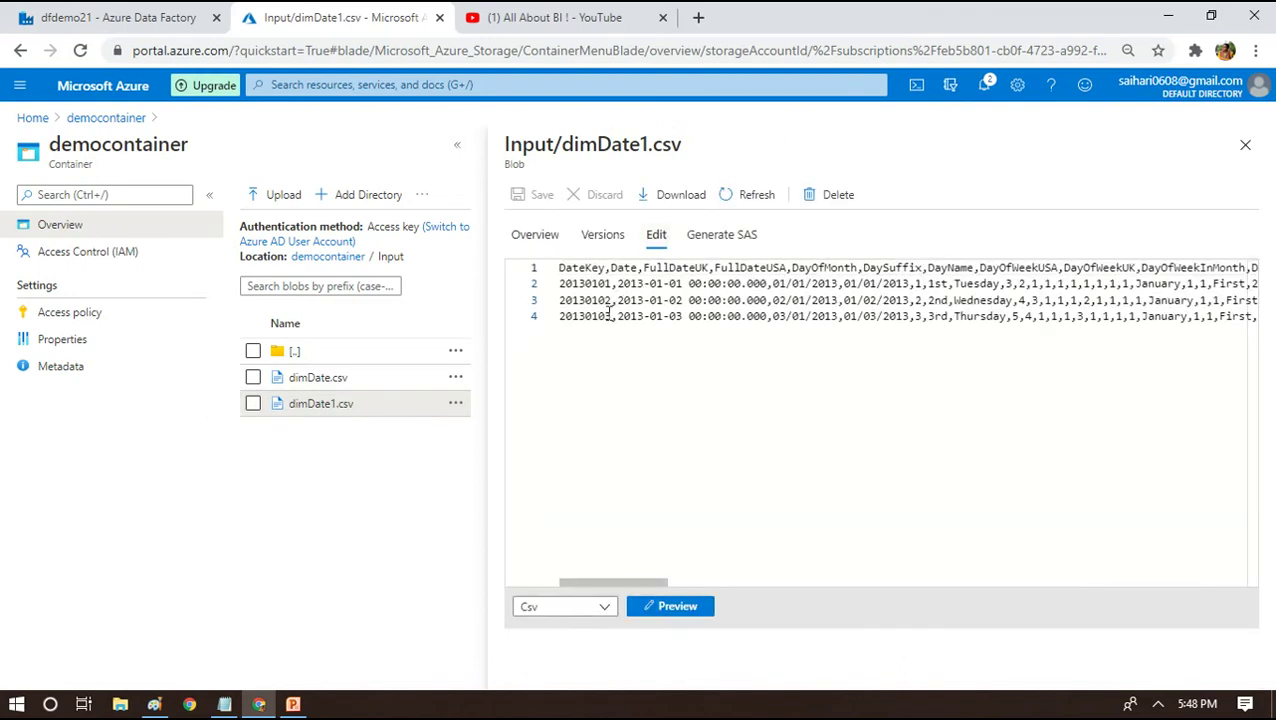
{"action": "left_click", "coordinate": [1245, 147]}
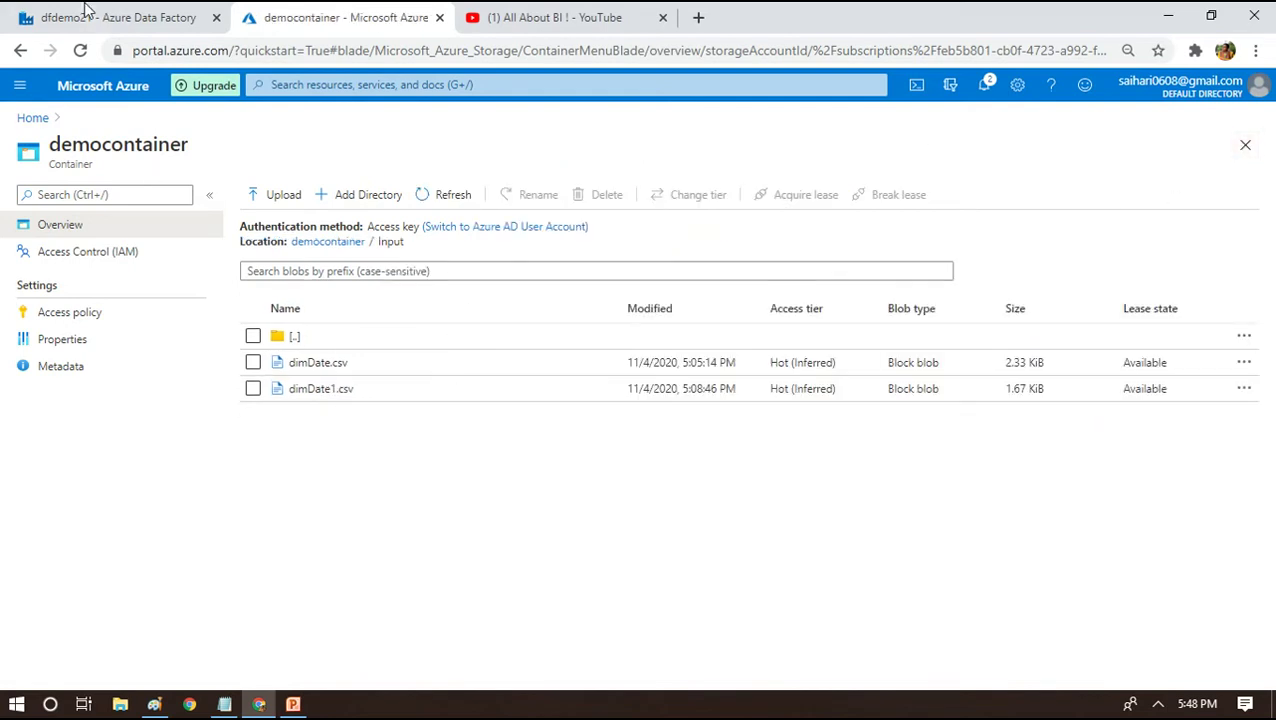
Switch to Azure Data Factory and examine the Copy data2 activity's source settings in pl_Merge, especially the container, folder and file wildcard paths
{"action": "left_click", "coordinate": [95, 17]}
{"action": "left_click", "coordinate": [415, 256]}
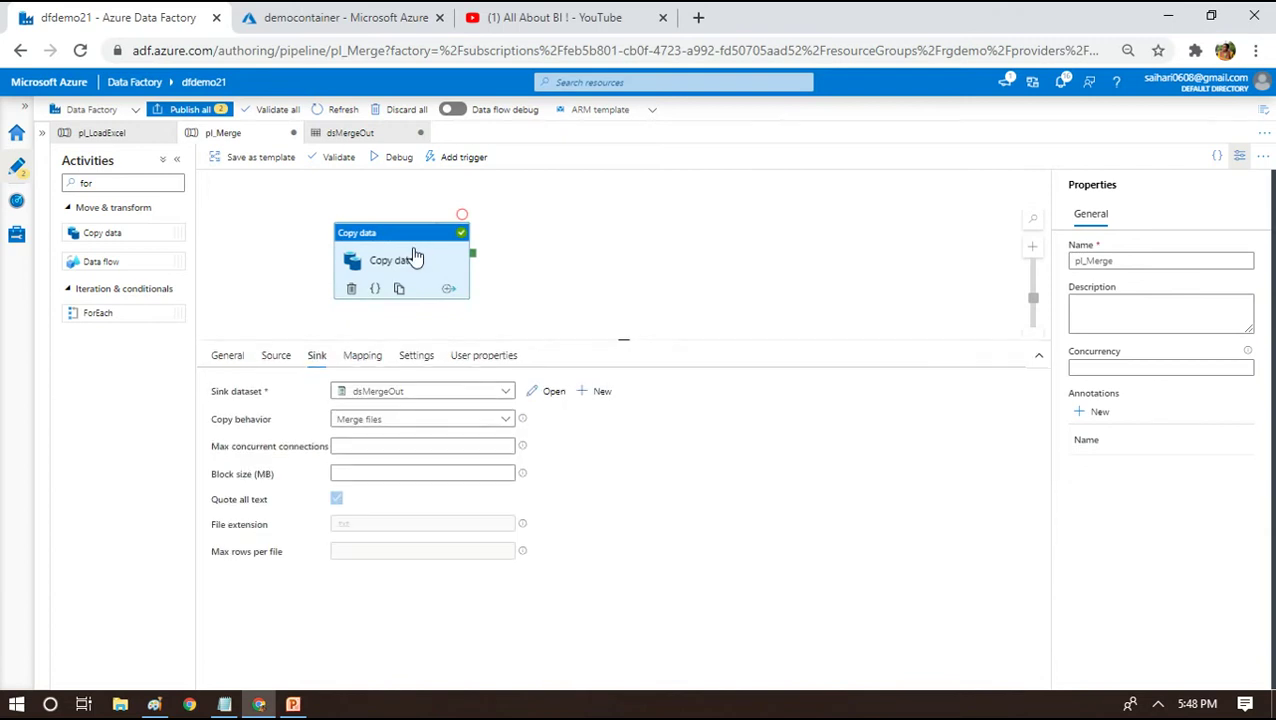
{"action": "left_click", "coordinate": [588, 252]}
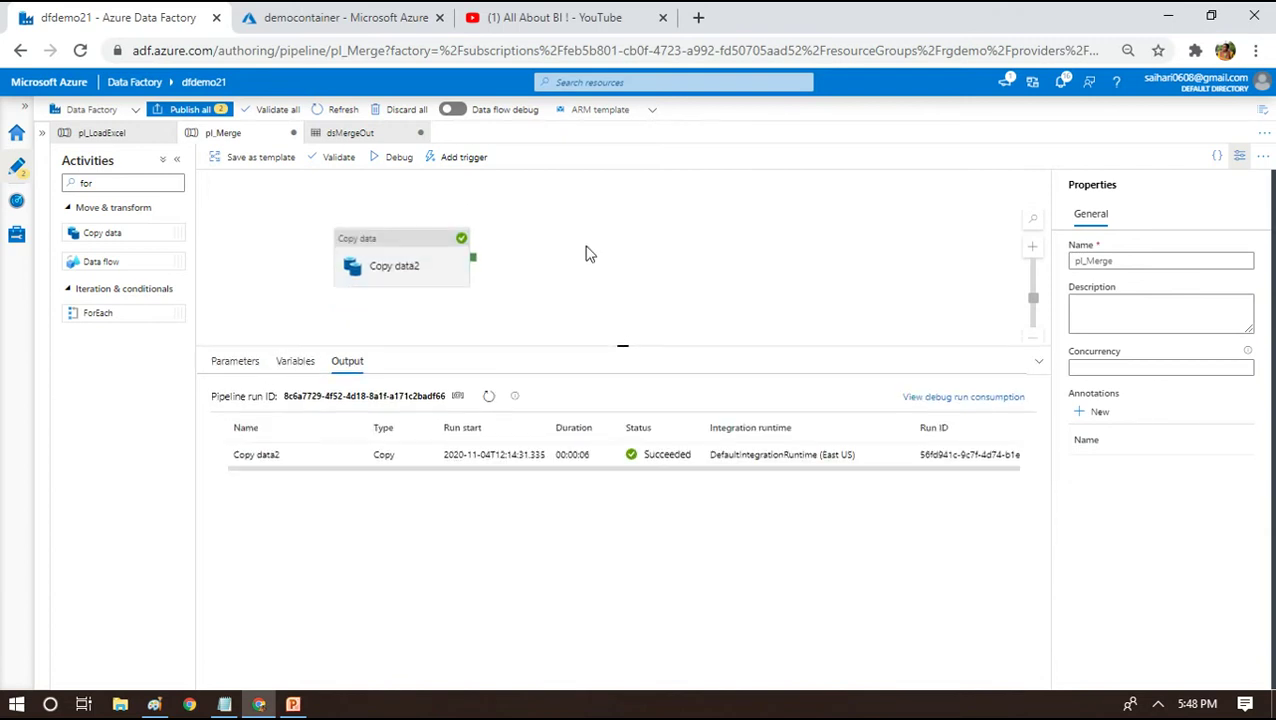
{"action": "left_click", "coordinate": [437, 256]}
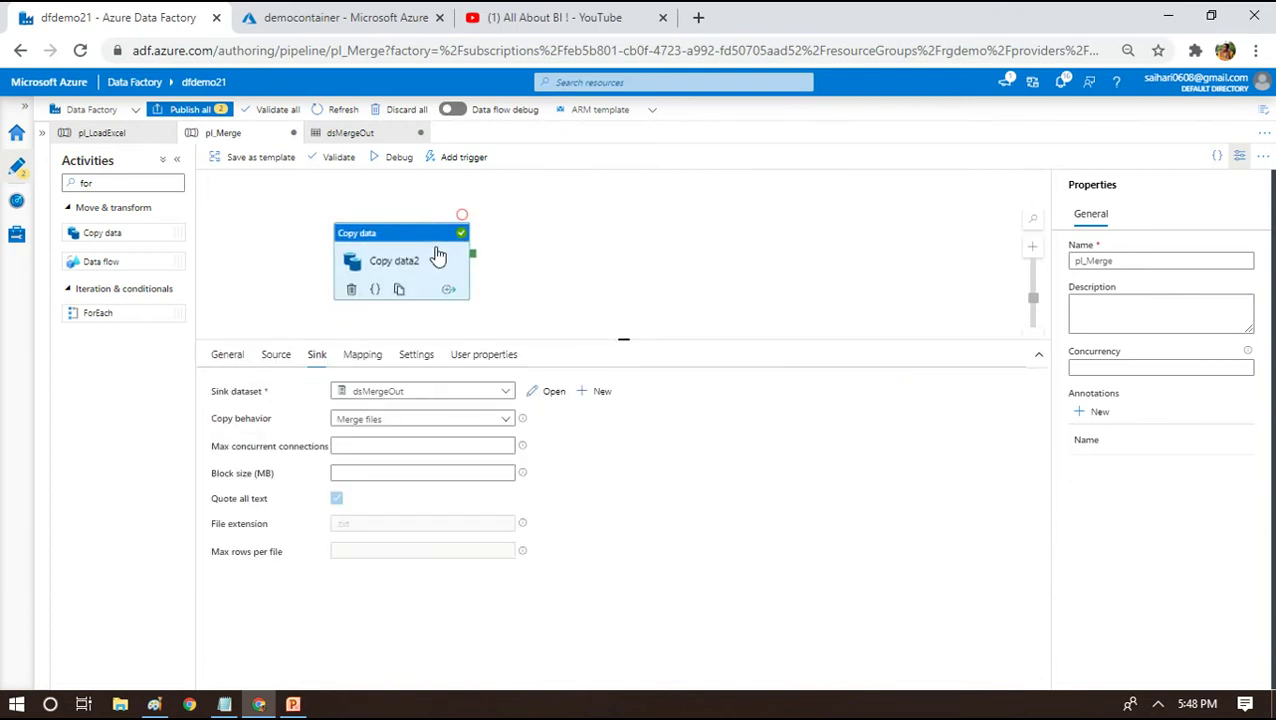
{"action": "left_click", "coordinate": [277, 365]}
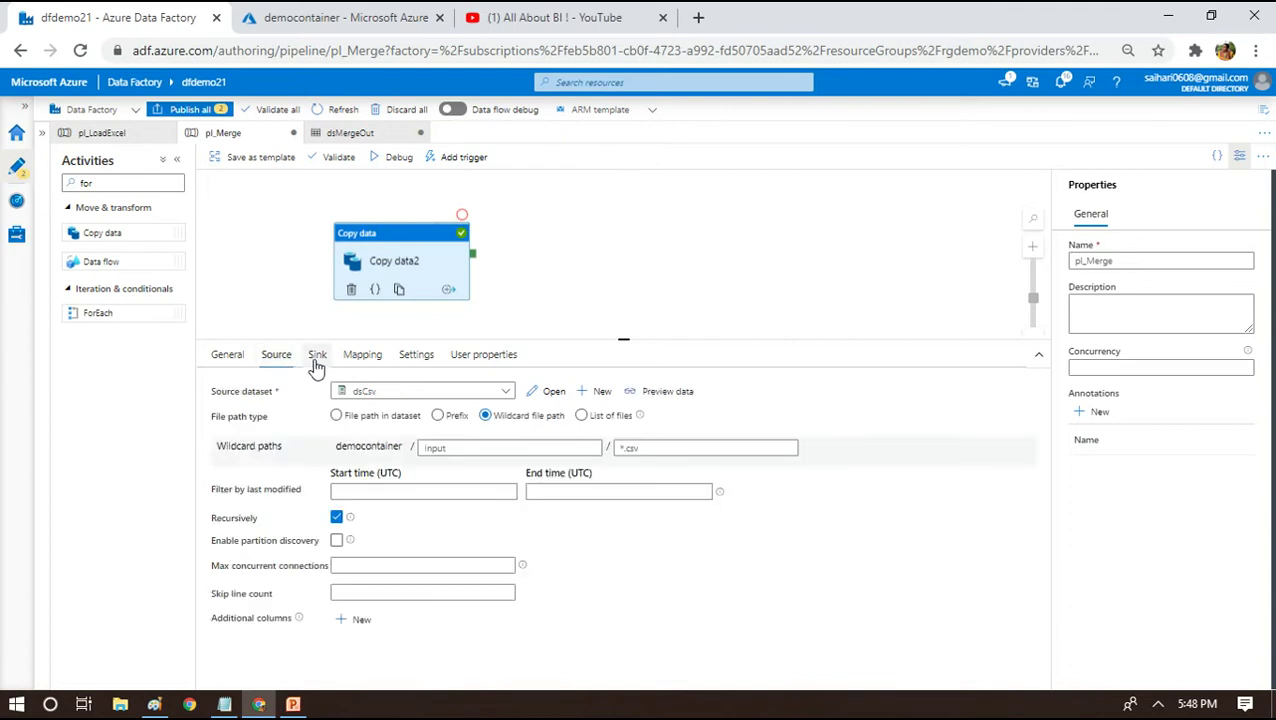
{"action": "left_click", "coordinate": [314, 362]}
{"action": "left_click", "coordinate": [277, 356]}
{"action": "left_click", "coordinate": [451, 448]}
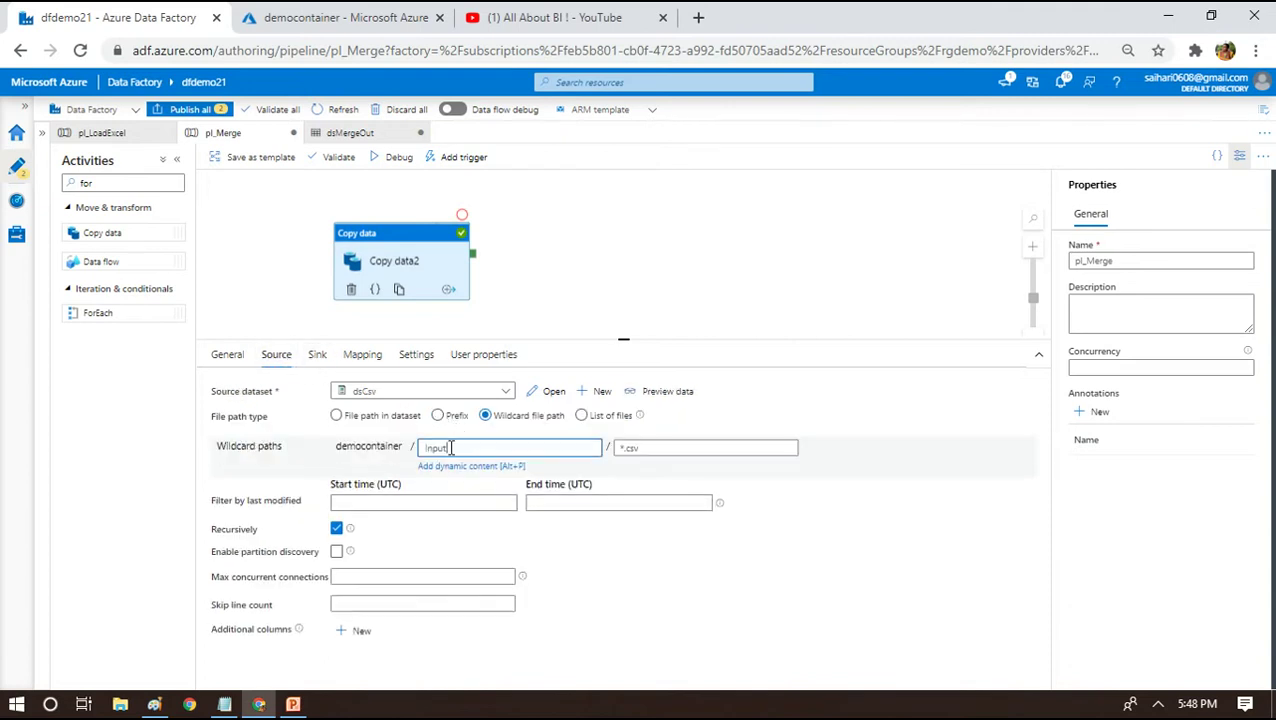
{"action": "double_click", "coordinate": [385, 448]}
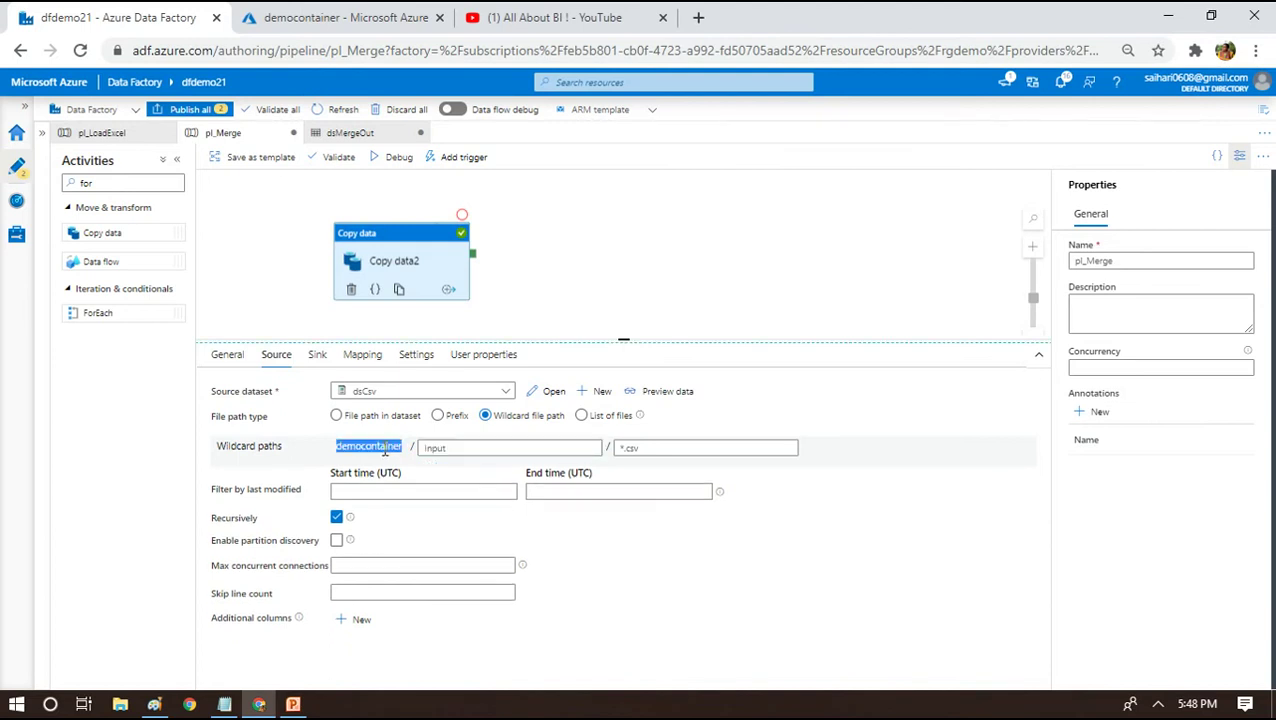
{"action": "left_click", "coordinate": [470, 448]}
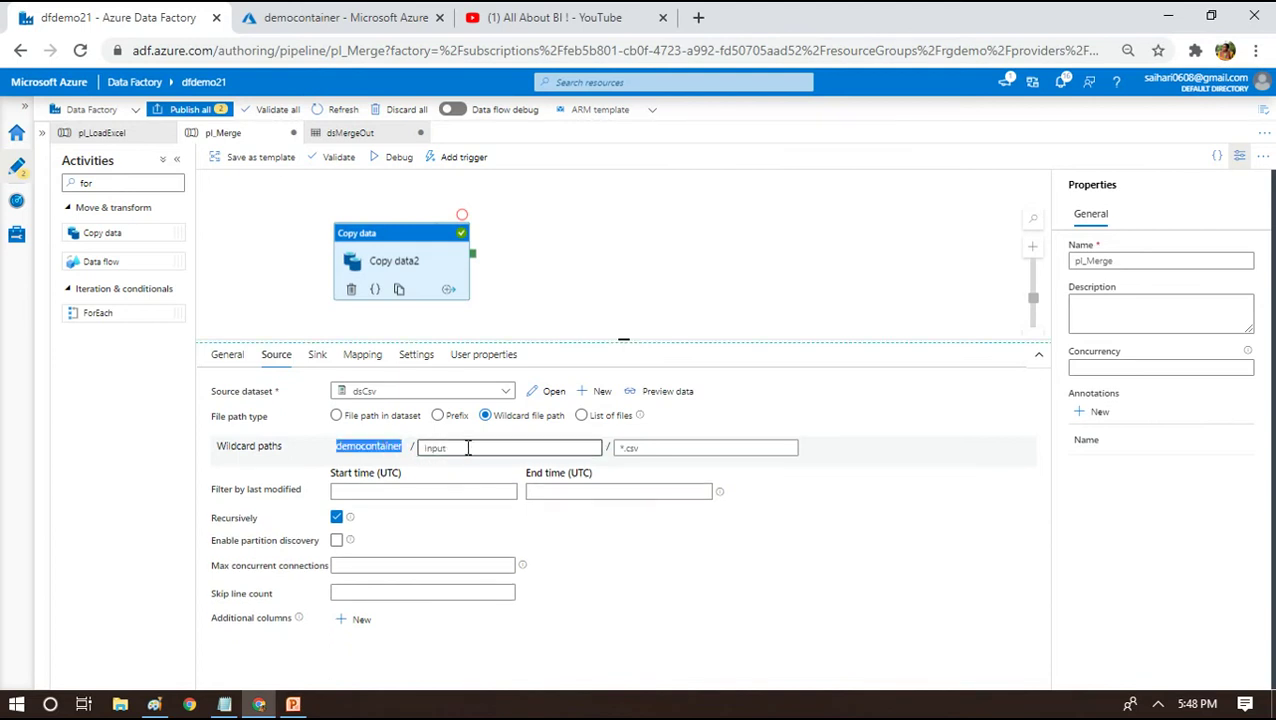
{"action": "double_click", "coordinate": [677, 447]}
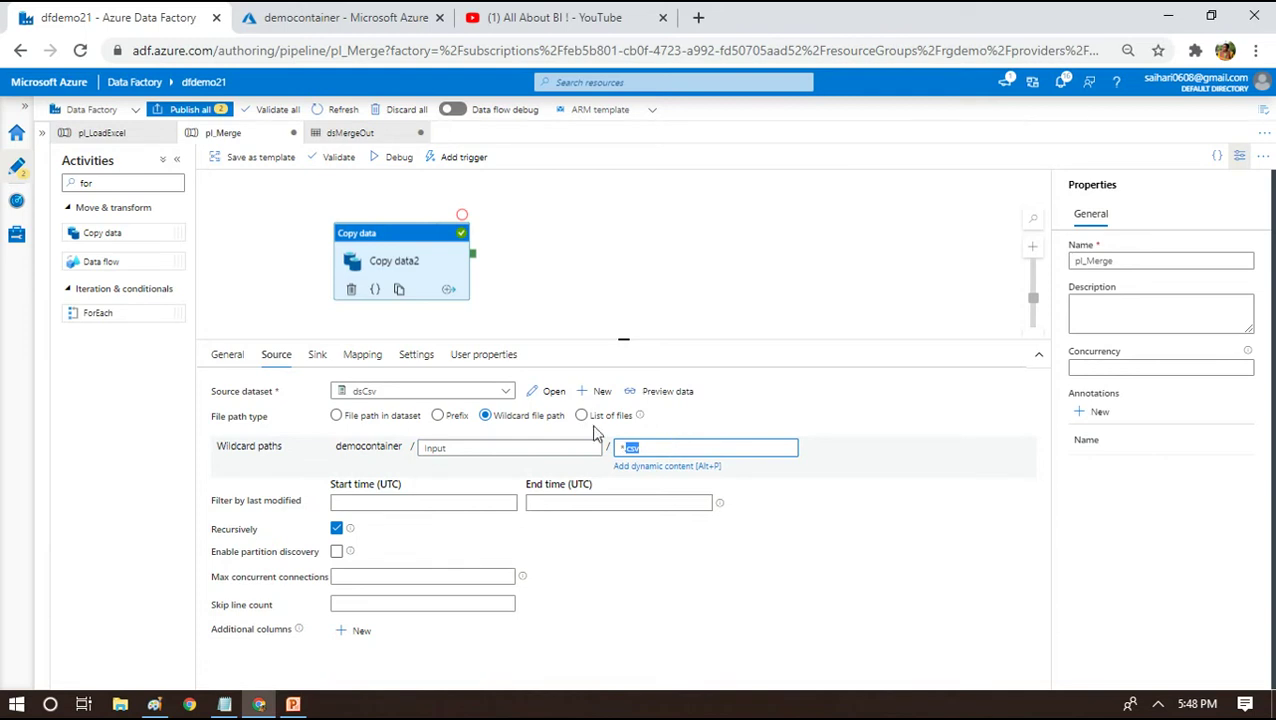
Set the copy behavior of the Copy data2 activity's sink to Merge files
{"action": "left_click", "coordinate": [319, 360]}
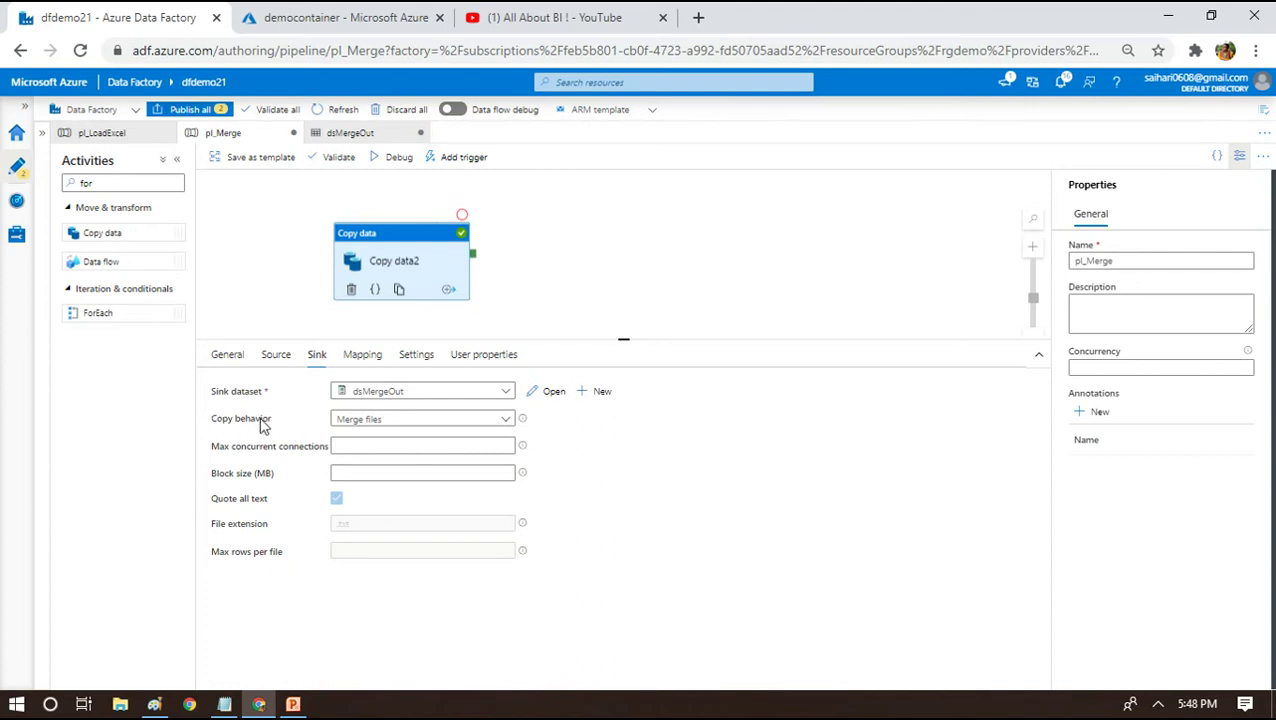
{"action": "left_click", "coordinate": [378, 421]}
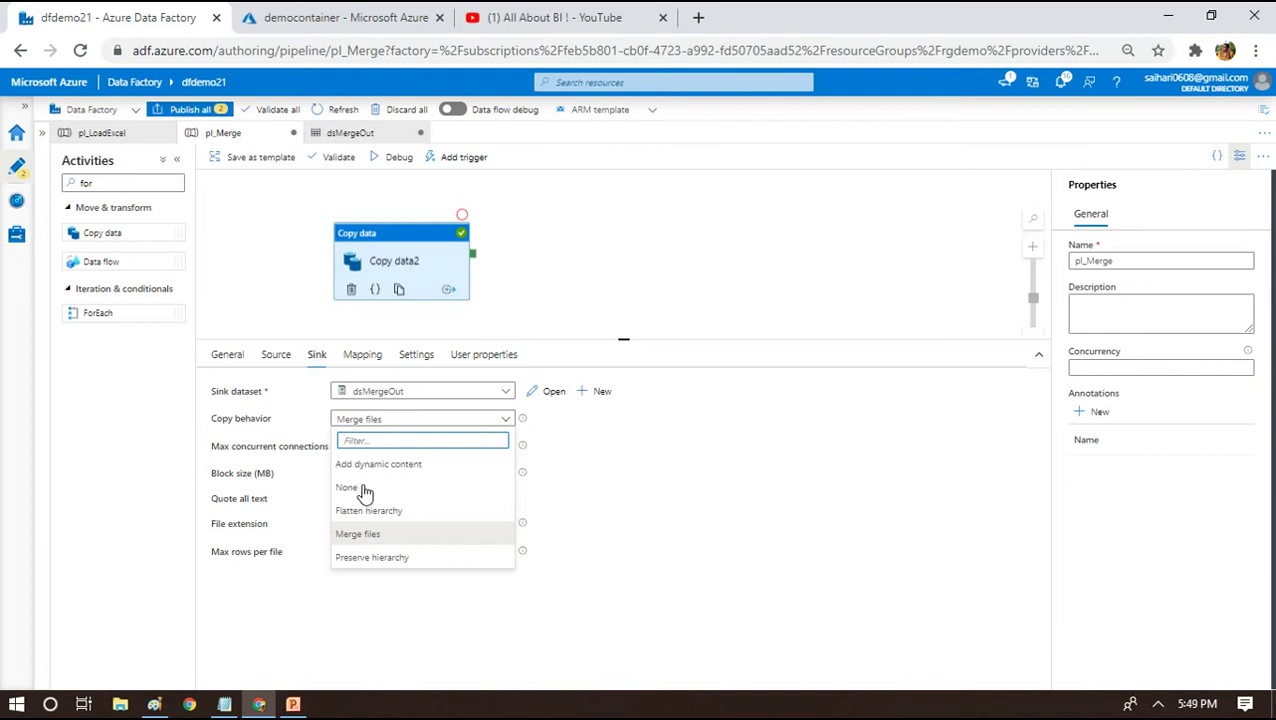
{"action": "left_click", "coordinate": [356, 533]}
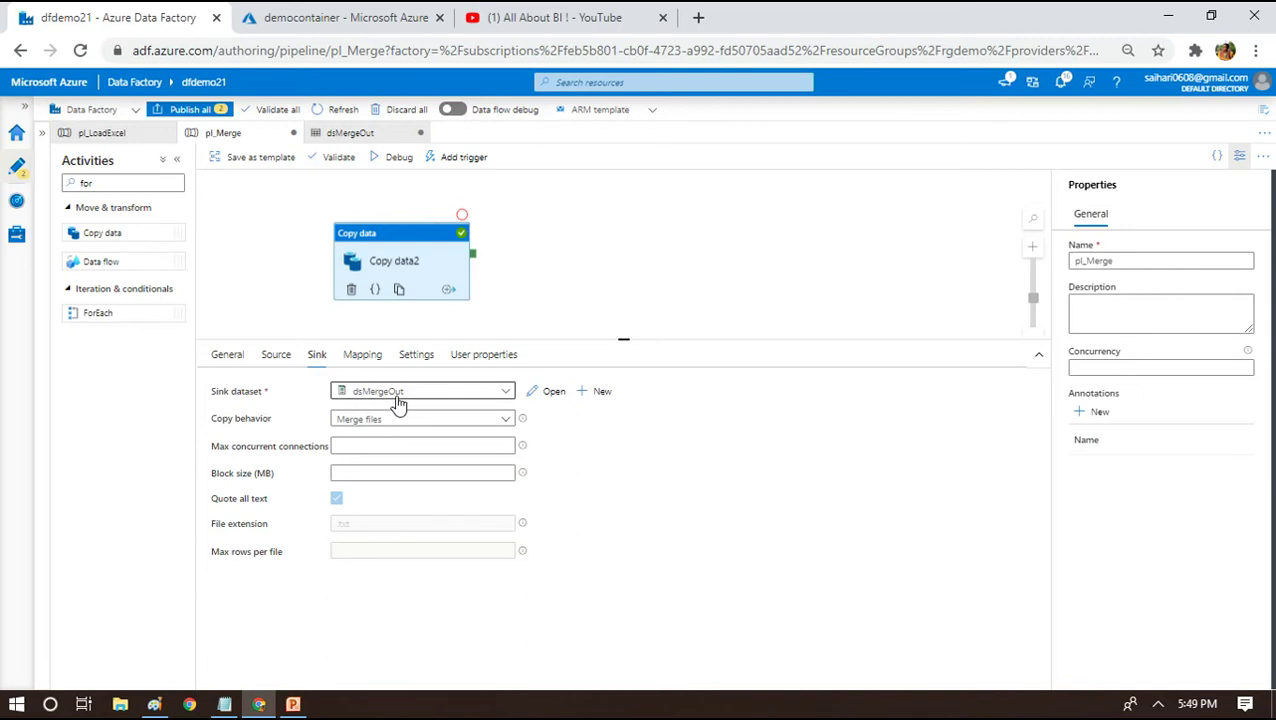
Open the sink dataset dsMergeOut and check its output folder, file name and header setting
{"action": "left_click", "coordinate": [549, 391]}
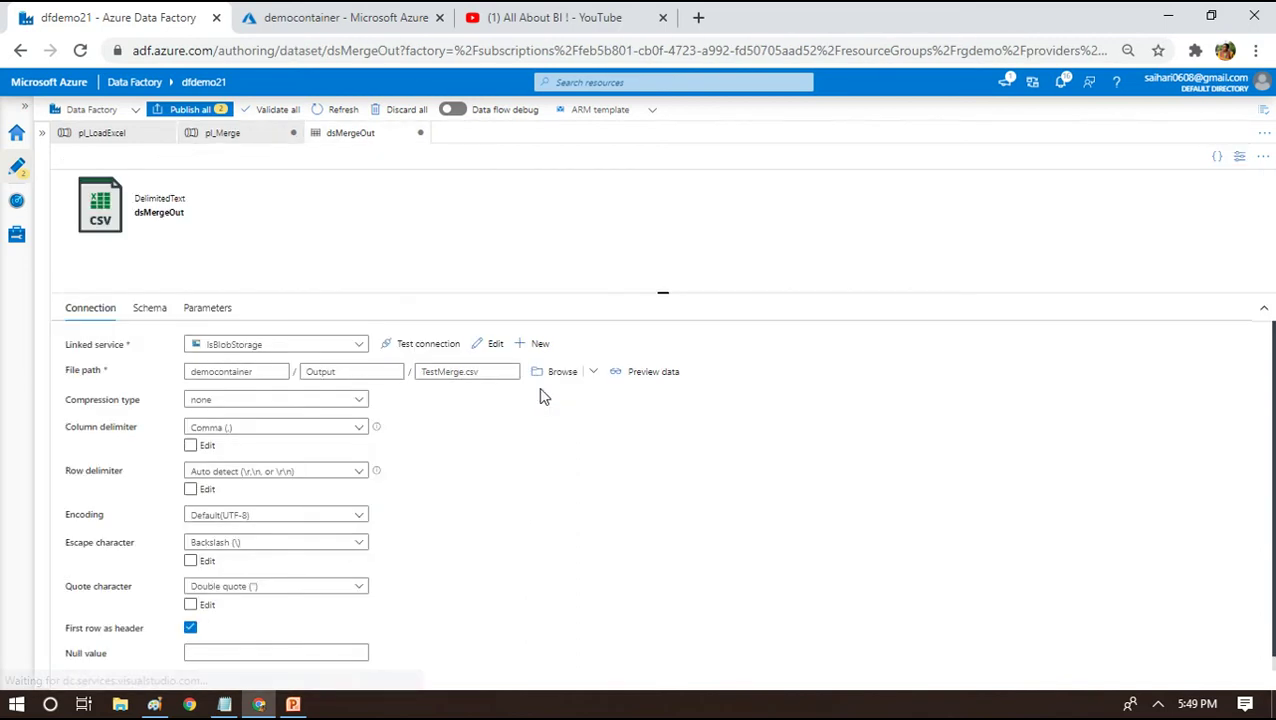
{"action": "left_click", "coordinate": [358, 372]}
{"action": "left_click", "coordinate": [452, 372]}
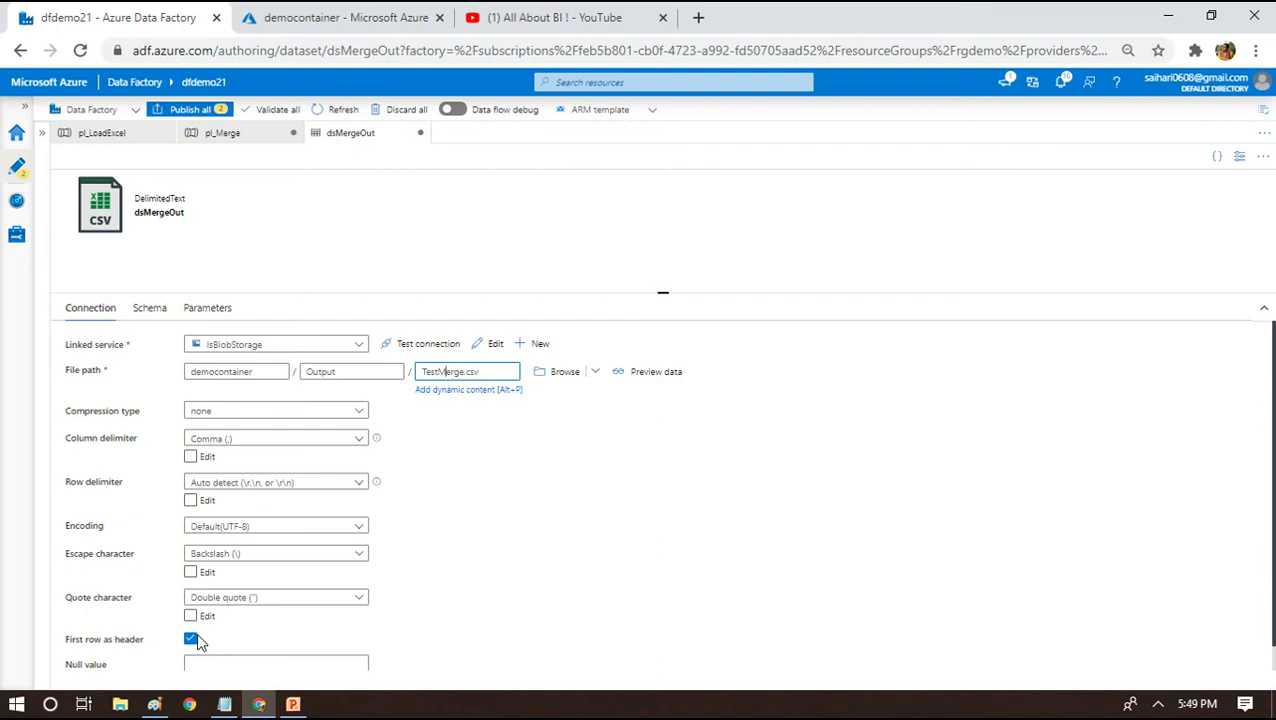
Return to the pl_Merge pipeline and start a debug run
{"action": "left_click", "coordinate": [235, 133]}
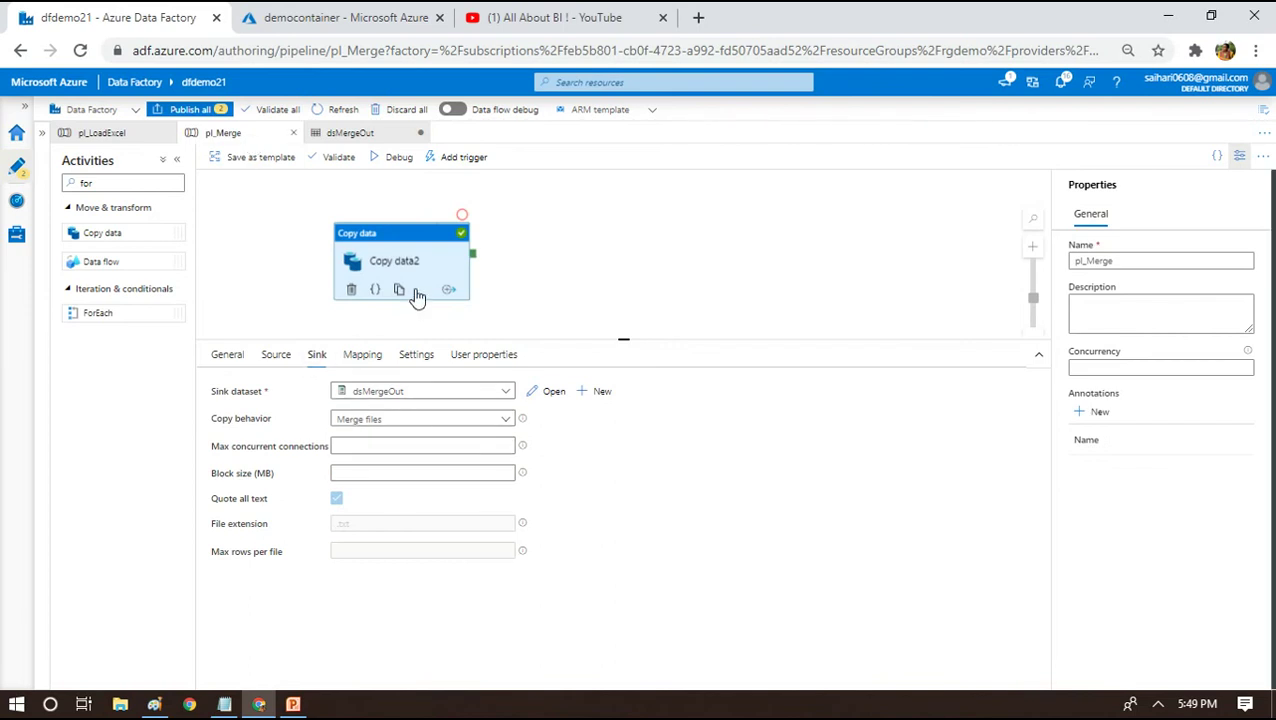
{"action": "left_click", "coordinate": [400, 168]}
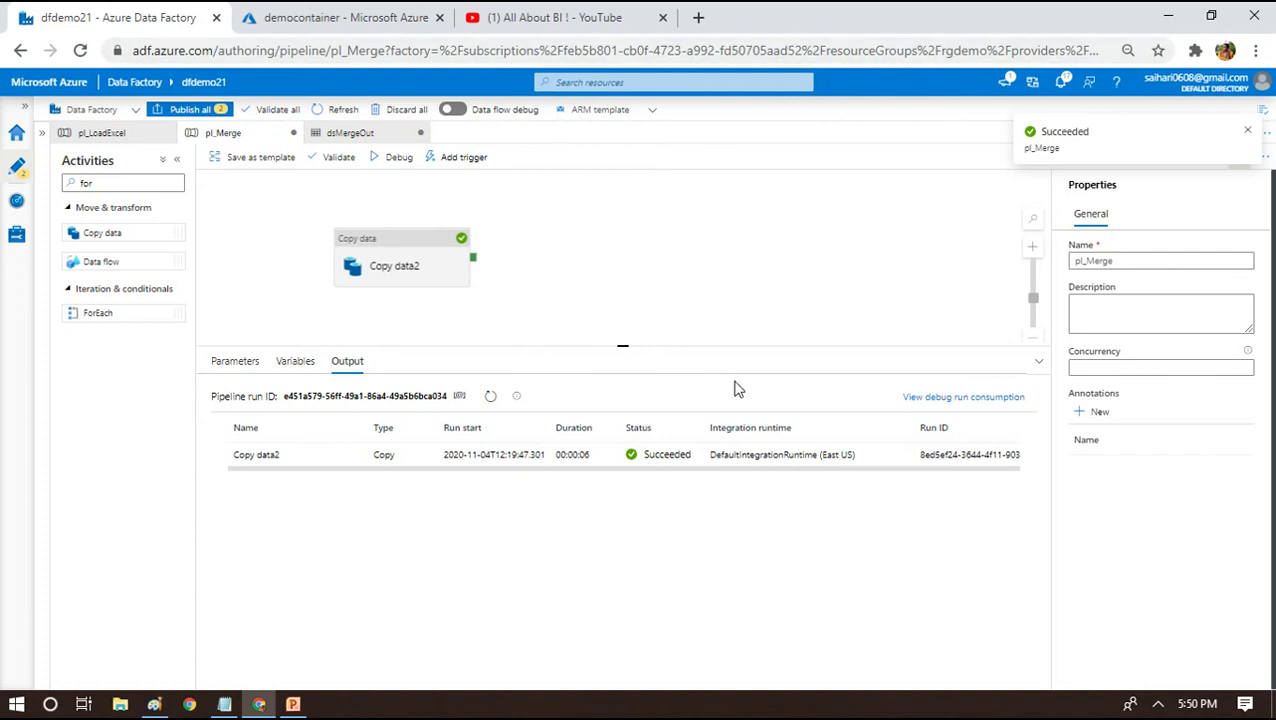
Refresh democontainer's Output folder in the Azure portal and examine the header and data rows of TestMerge.csv, then close the file
{"action": "left_click", "coordinate": [358, 17]}
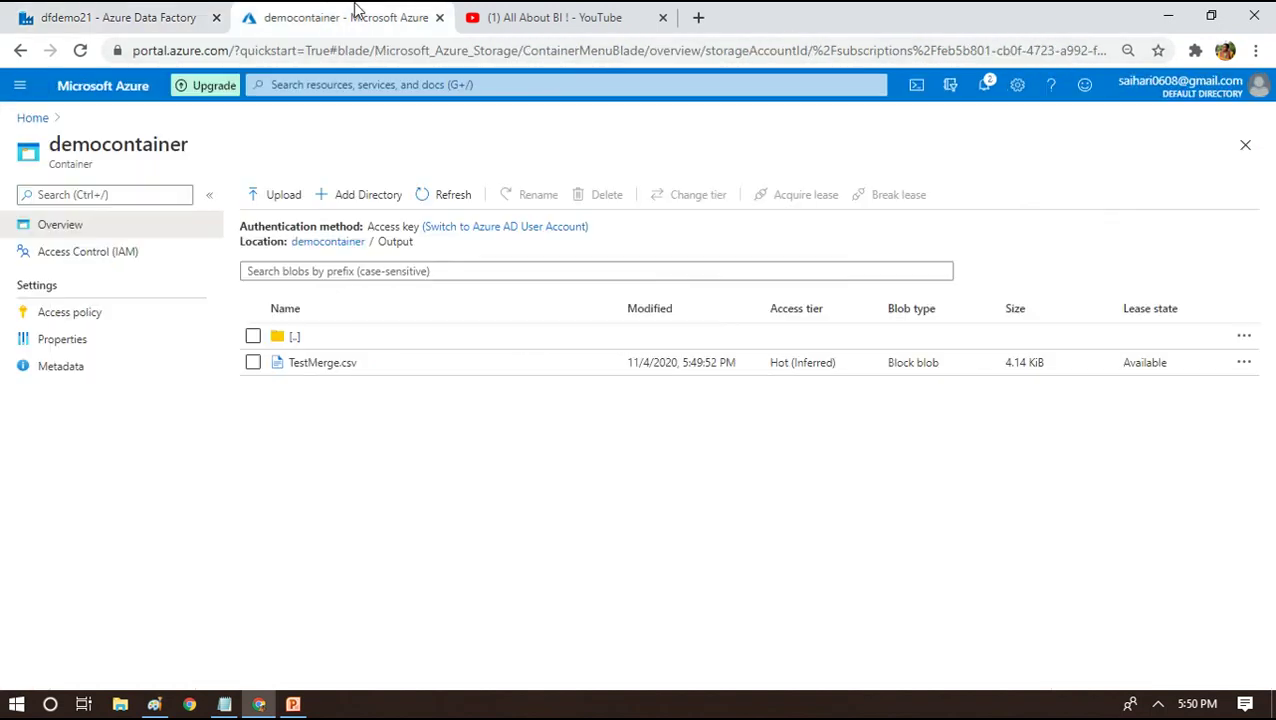
{"action": "left_click", "coordinate": [451, 198]}
{"action": "left_click", "coordinate": [308, 364]}
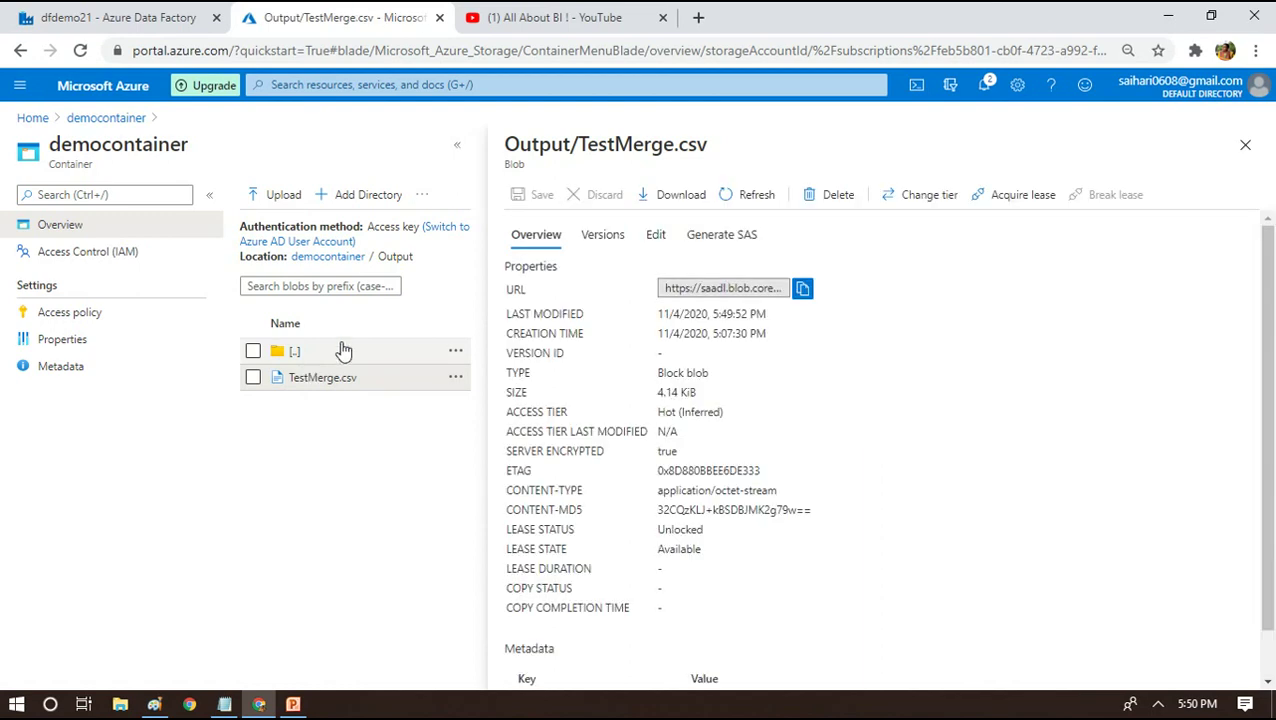
{"action": "left_click", "coordinate": [658, 238]}
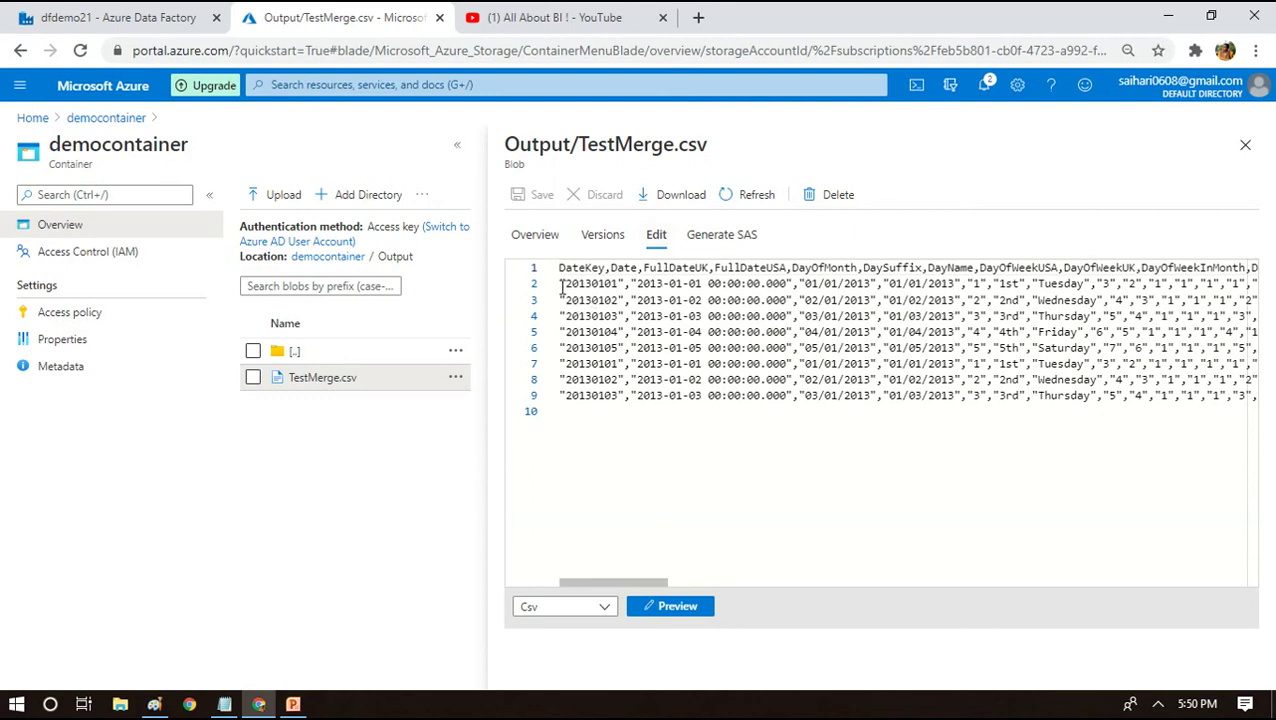
{"action": "left_click_drag", "start_coordinate": [560, 284], "coordinate": [1080, 456]}
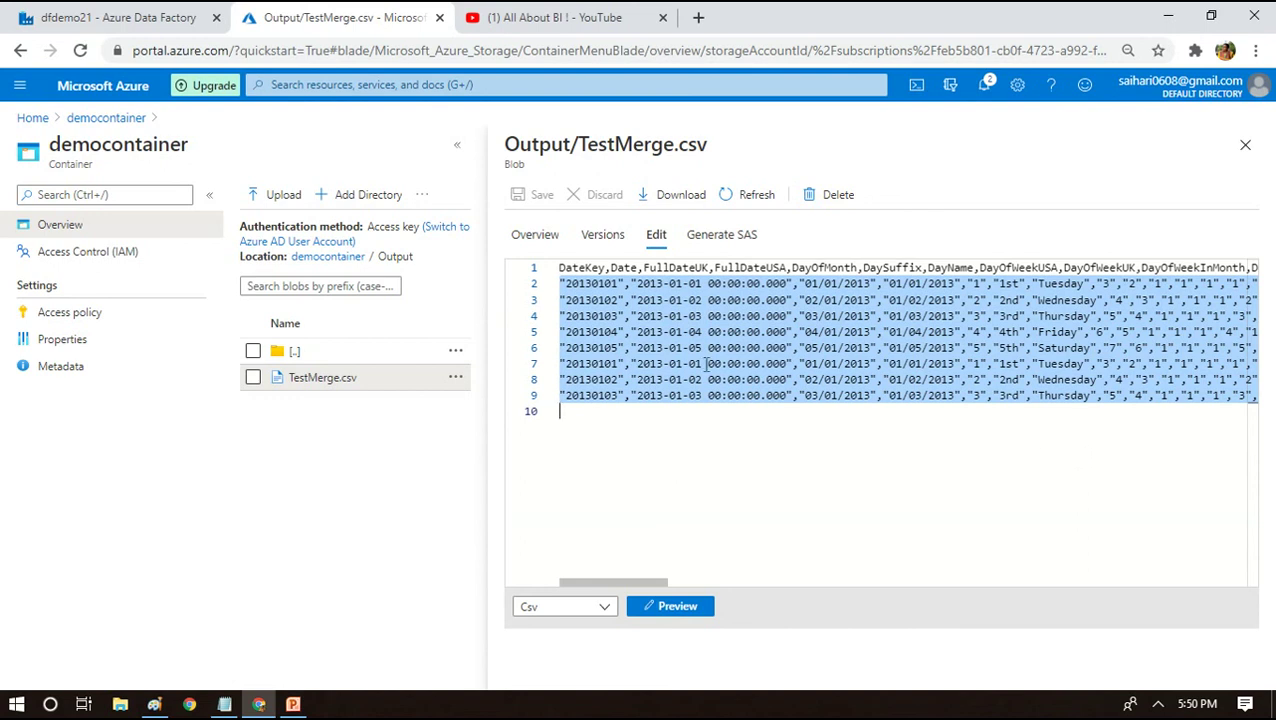
{"action": "left_click", "coordinate": [606, 268]}
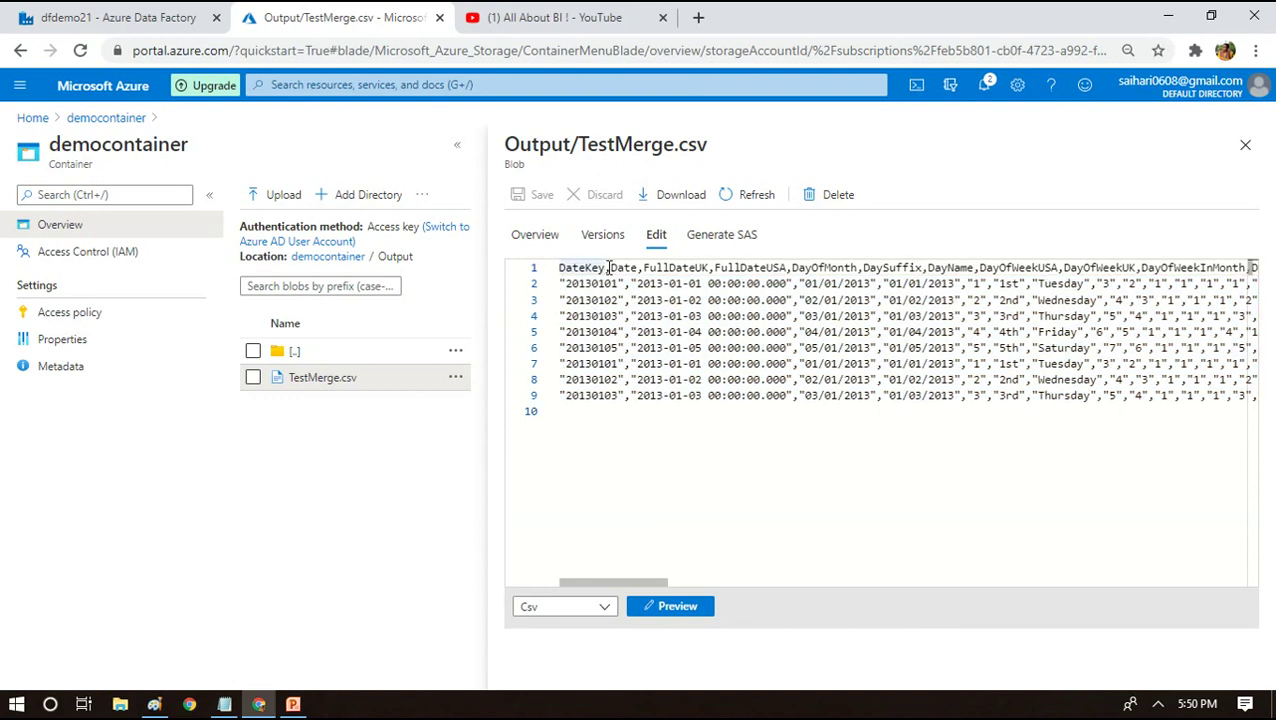
{"action": "key", "text": "shift+End"}
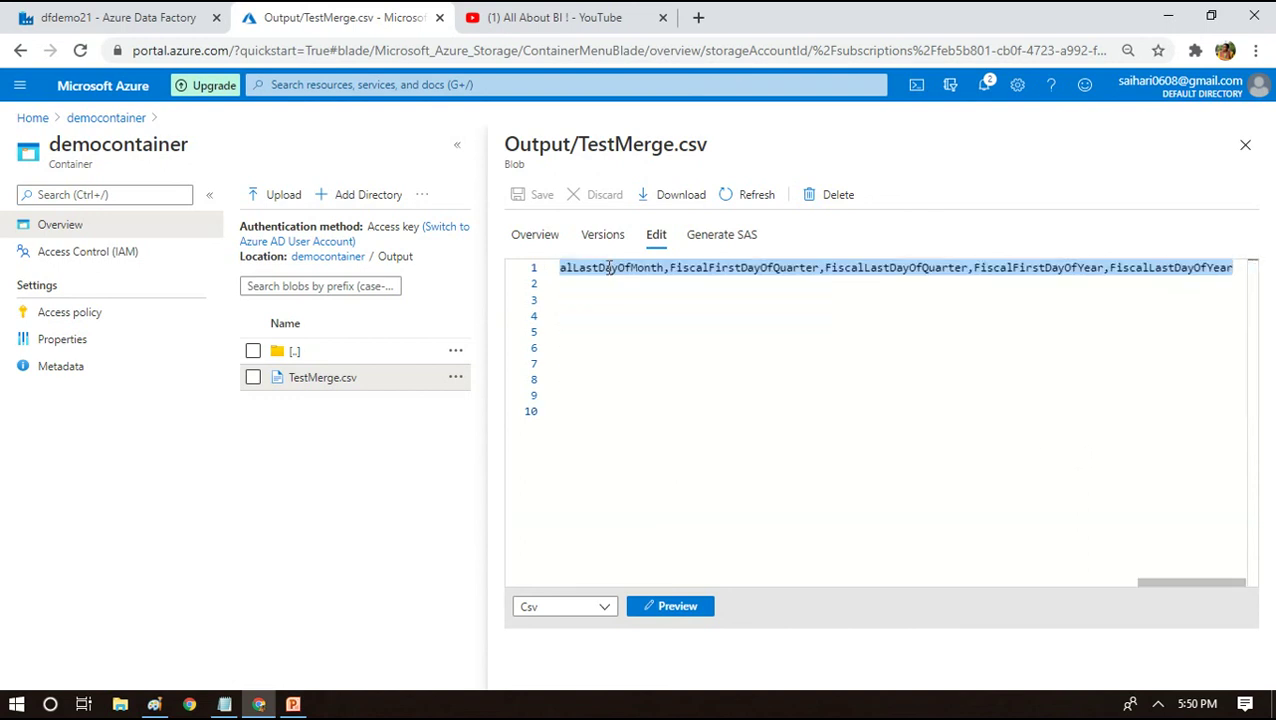
{"action": "key", "text": "Home"}
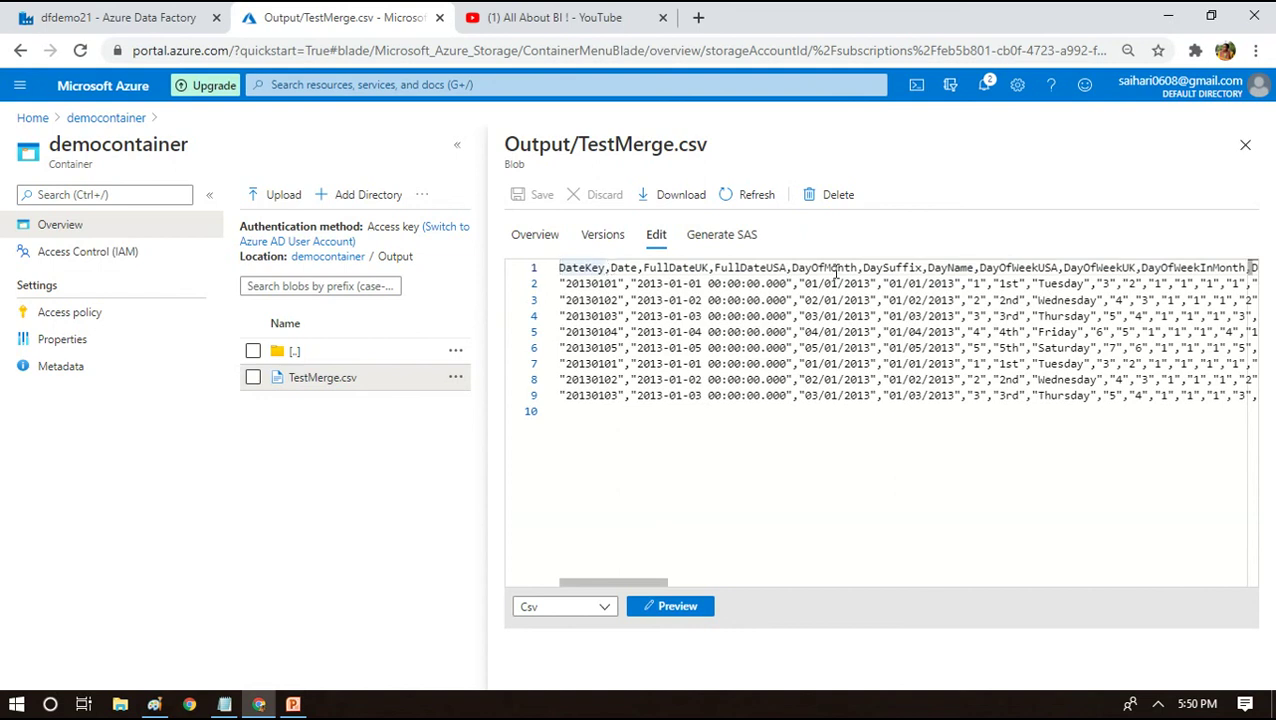
{"action": "left_click", "coordinate": [1245, 146]}
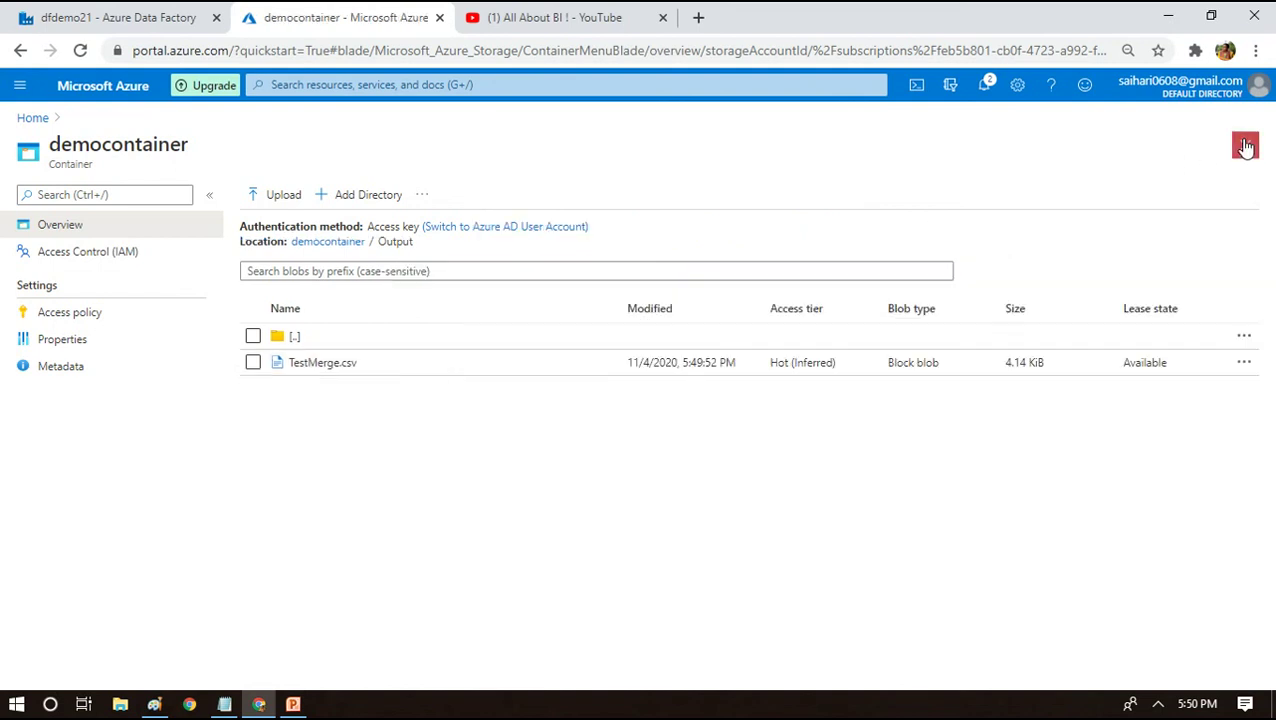